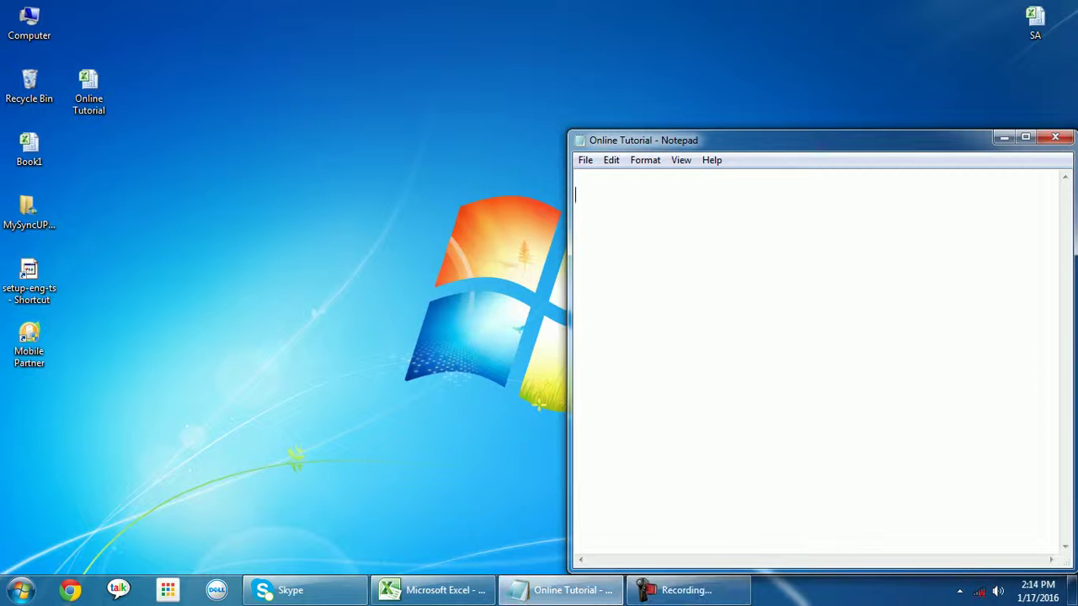
- Type the greeting 'Dear Friends' and 'Welcome to Microsoft Excel Tips and Tricks' in Notepad
text(Dear Friends)
key(Return)
key(Return)
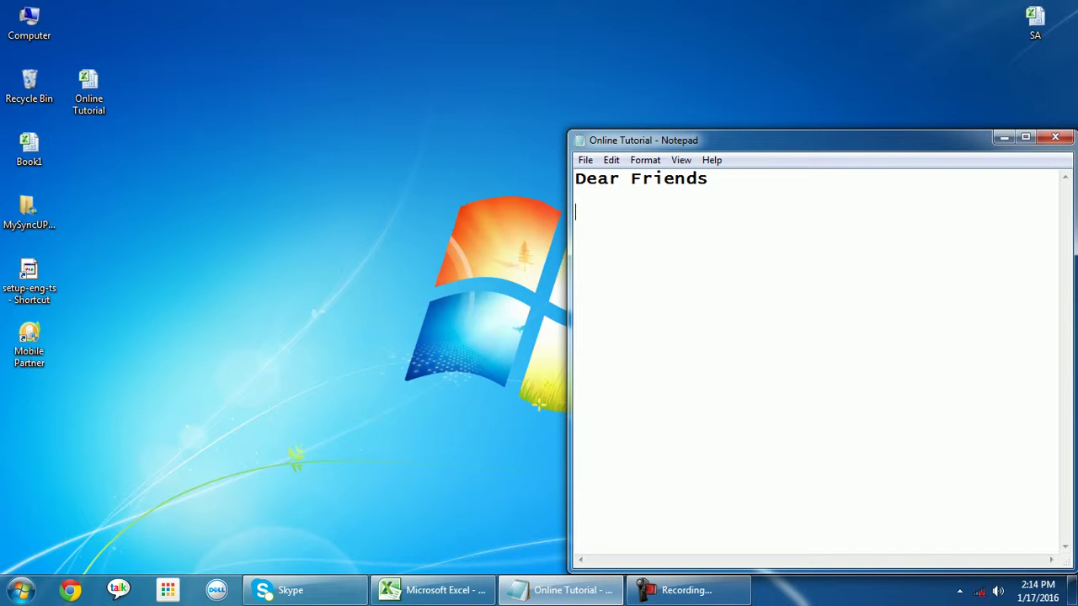
text(Welcome to )
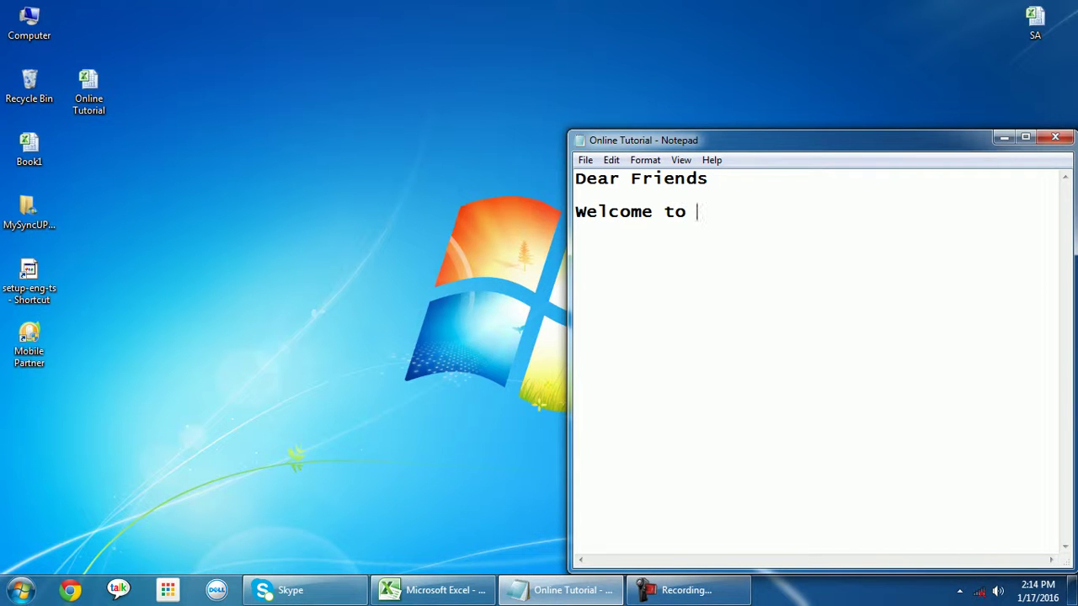
text(Microsoft )
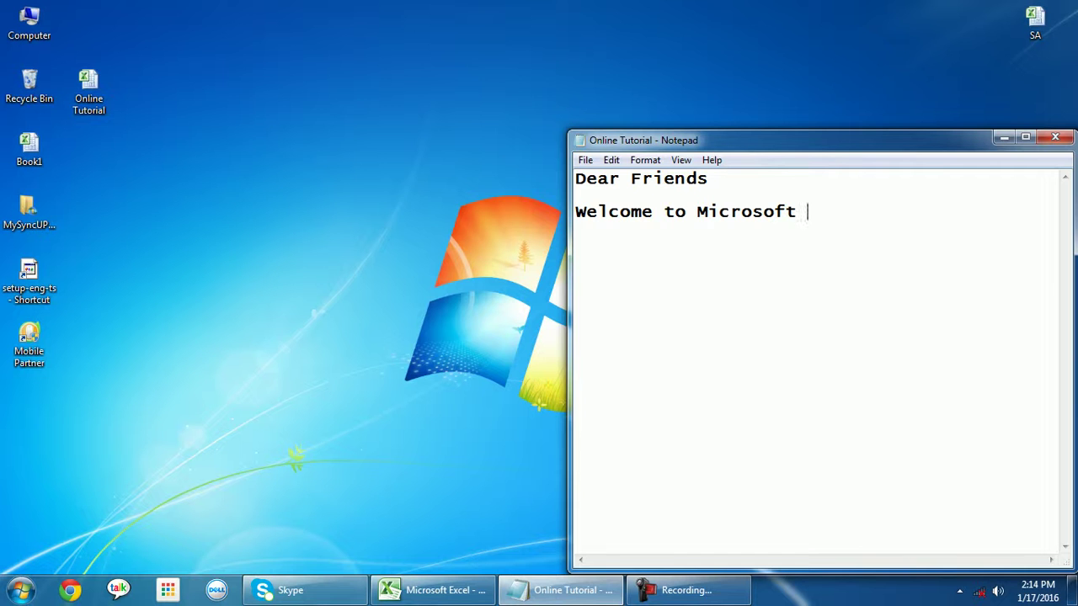
text(Excel Tips and Tricks)
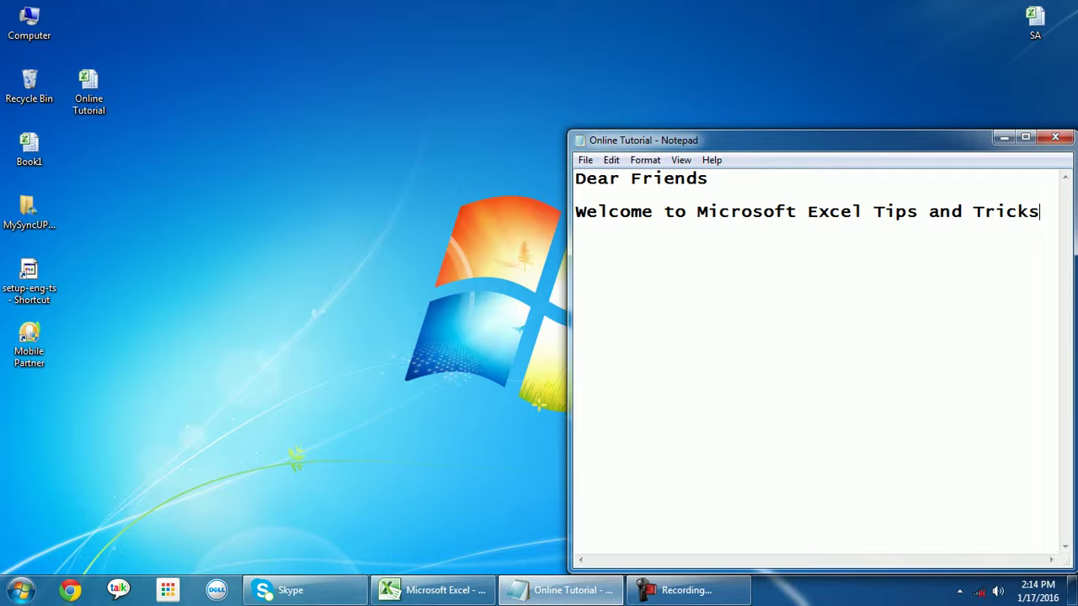
key(Return)
- Add the line 'Let me show you how to insert one new sheet in microsoft excel work book'
text(le)
key(BackSpace)
key(BackSpace)
text(Let me show you how )
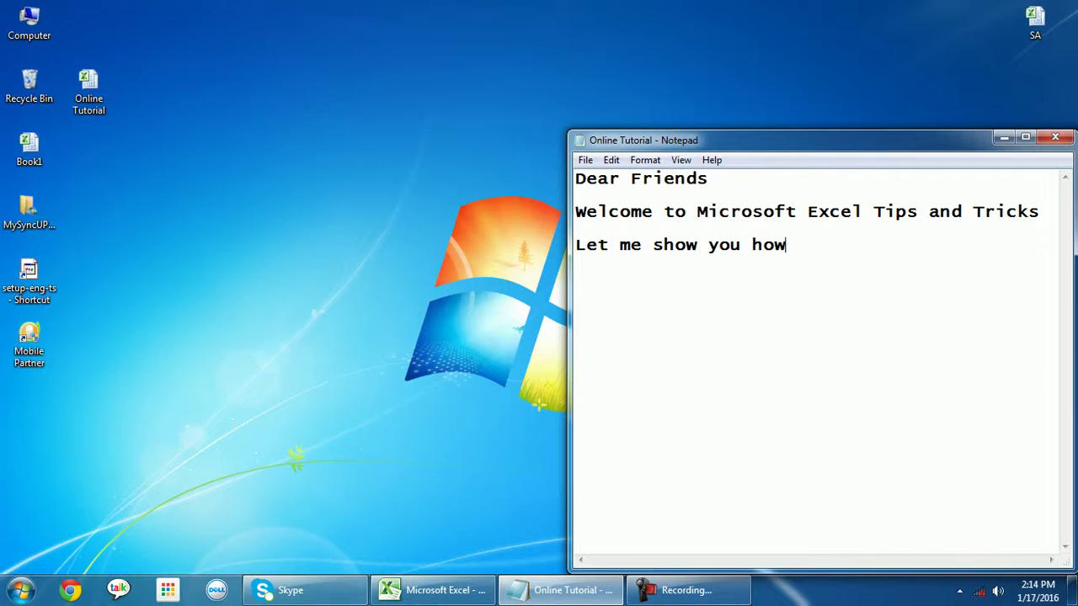
text(to inser)
key(BackSpace)
text(rt one)
key(Return)
key(Return)
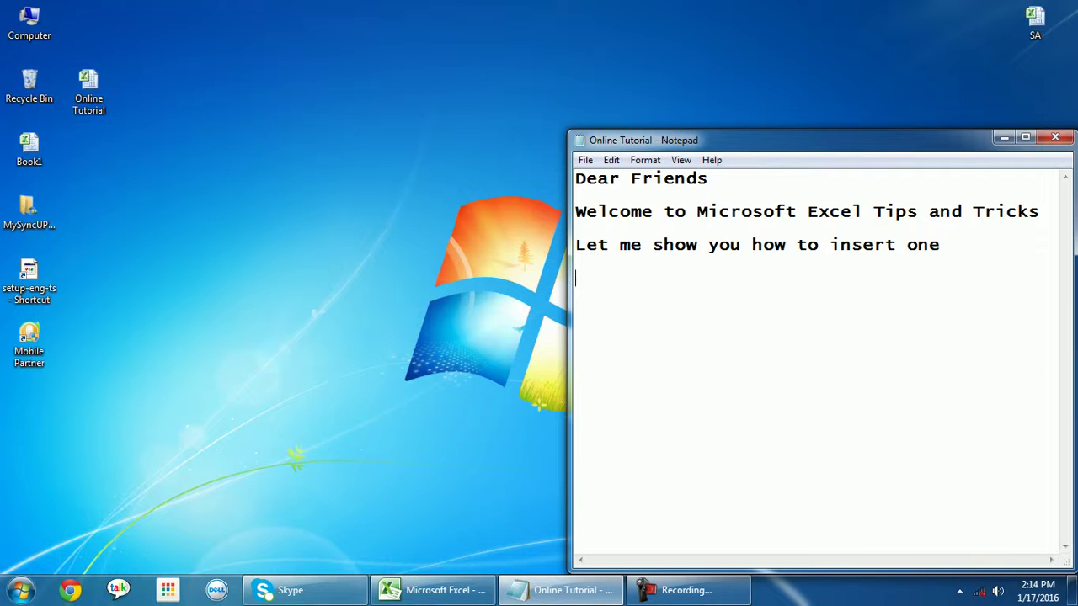
click(576, 195)
click(577, 262)
text(new )
text(sheet in microsoft excel work book)
key(Return)
key(Return)
key(Return)
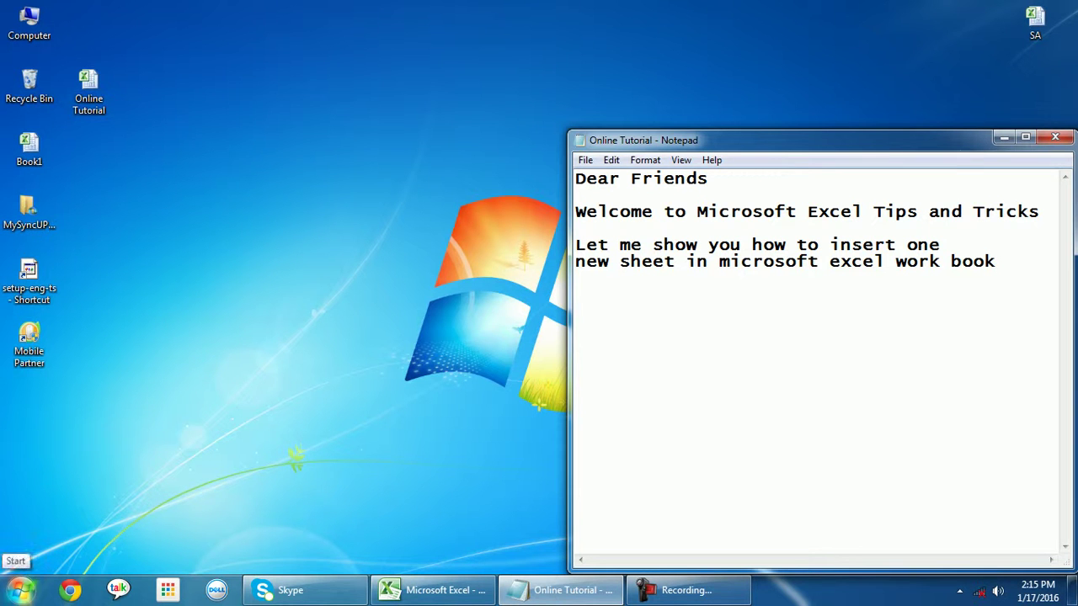
- Launch Excel 2010 with a blank Book1 and flip through Sheet2 and Sheet3 back to Sheet1
click(21, 589)
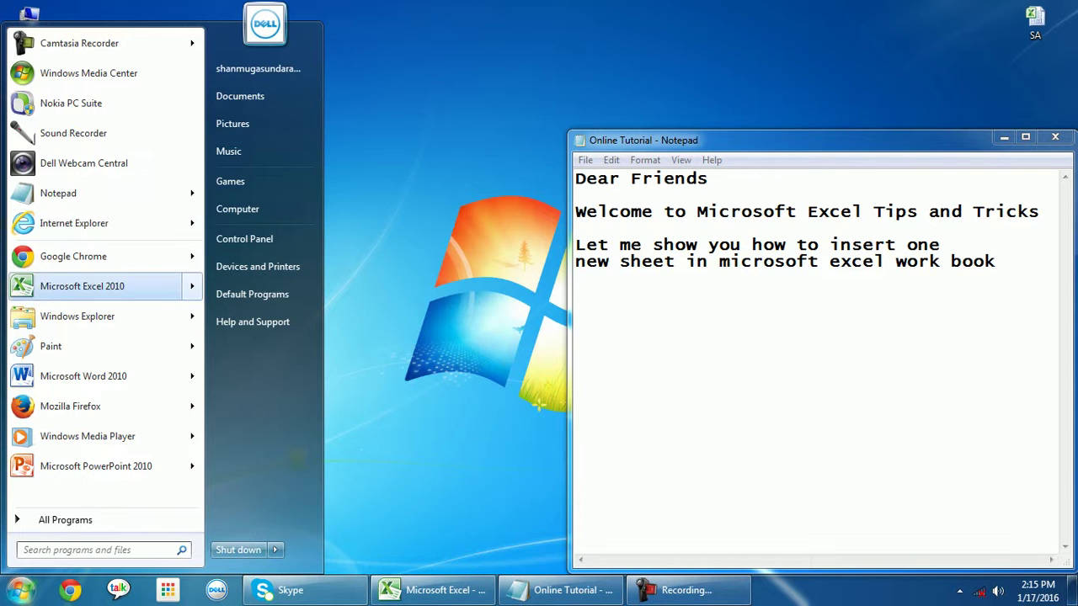
click(82, 286)
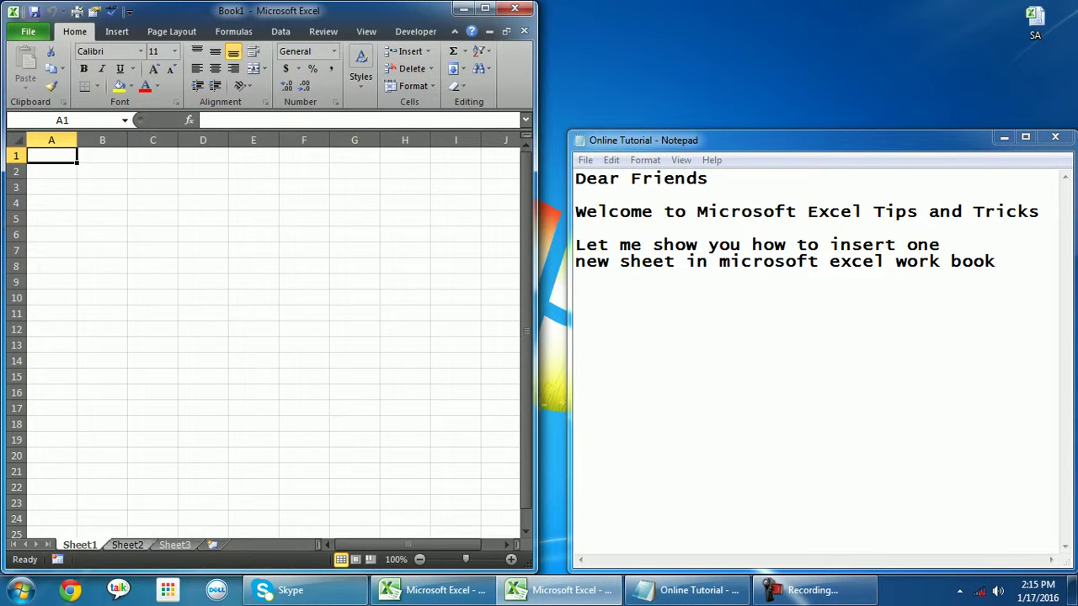
key(ctrl+Page_Down)
key(ctrl+Page_Down)
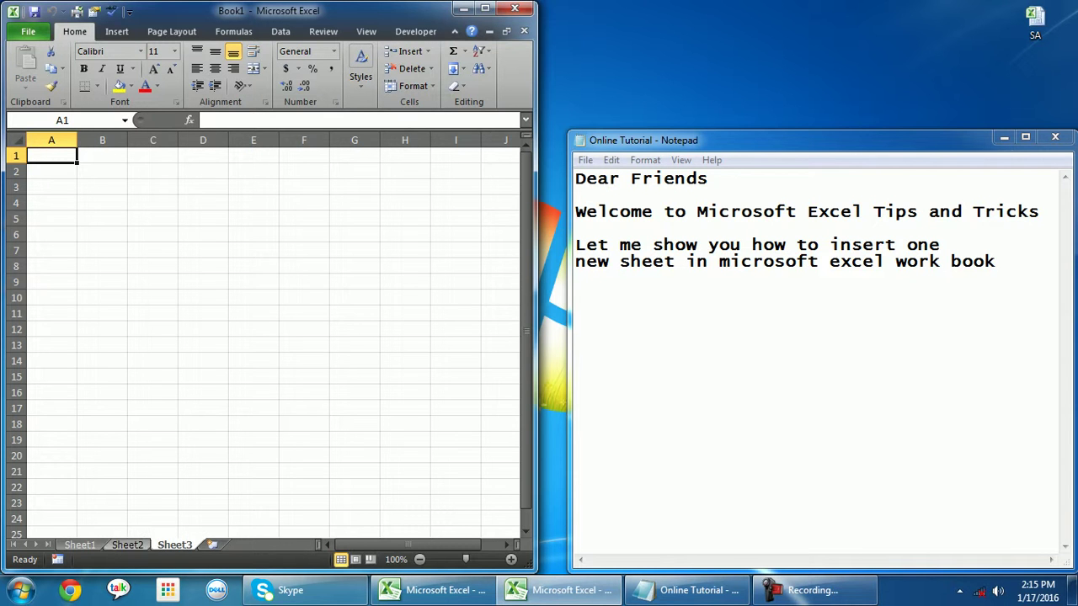
key(ctrl+Page_Up)
key(ctrl+Page_Up)
- In the note, write that sheet1, sheet2 and sheet3 are 'alreay available'
click(576, 329)
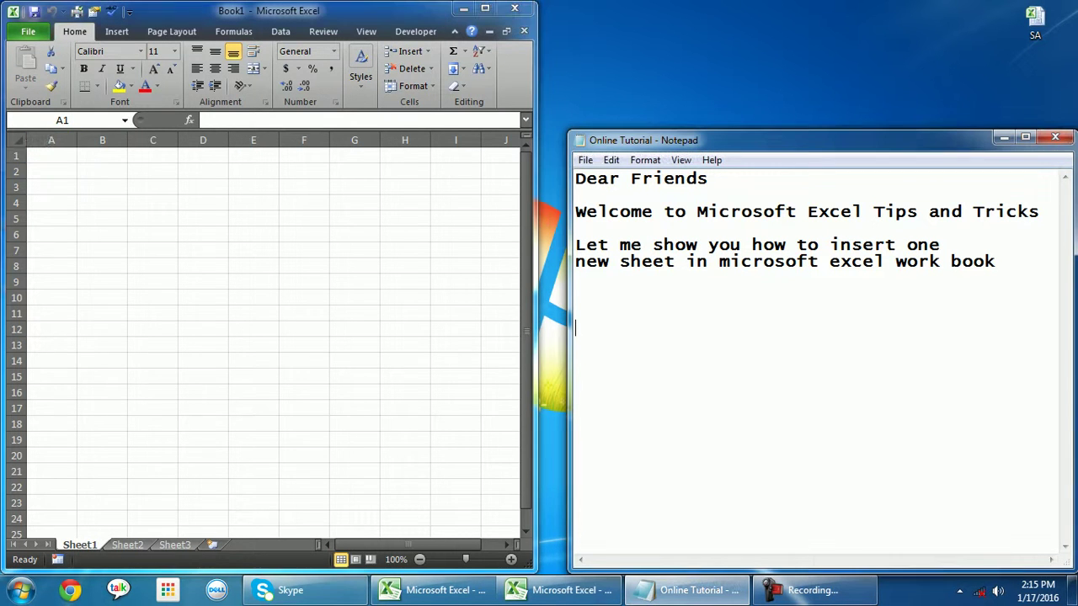
text(already sheet 1)
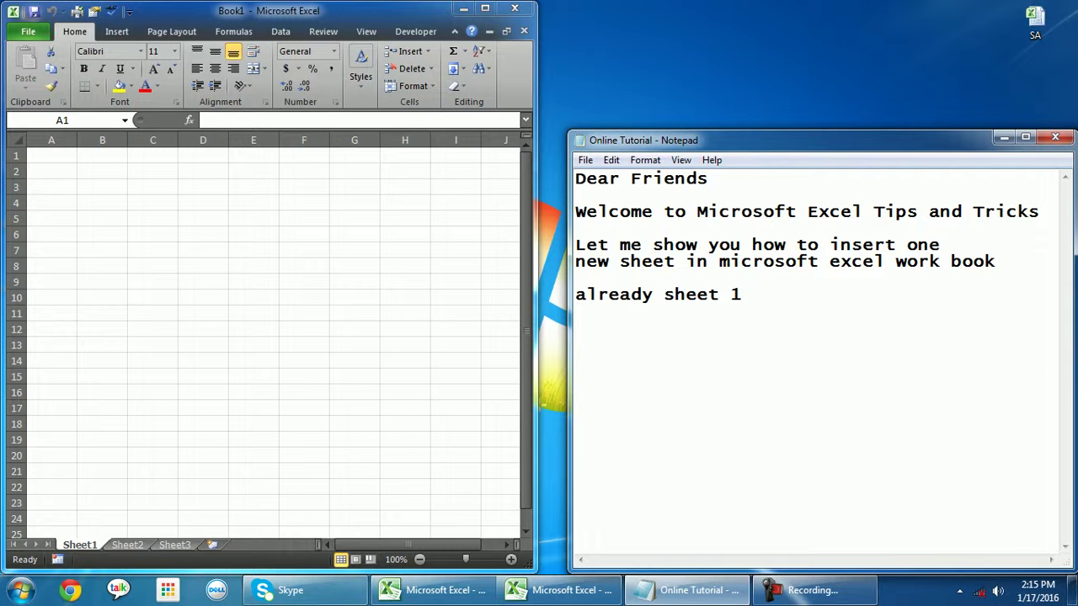
key(BackSpace)
key(BackSpace)
key(BackSpace)
text(1 and sheet2)
- Add 'if you want to creat one new sheet follow me Just watch', then insert Sheet4 in Excel
key(BackSpace)
key(BackSpace)
key(BackSpace)
text(t2 and sheet3)
key(Return)
text(alreay available)
key(Return)
key(Return)
text(if you what)
key(BackSpace)
key(BackSpace)
key(BackSpace)
key(BackSpace)
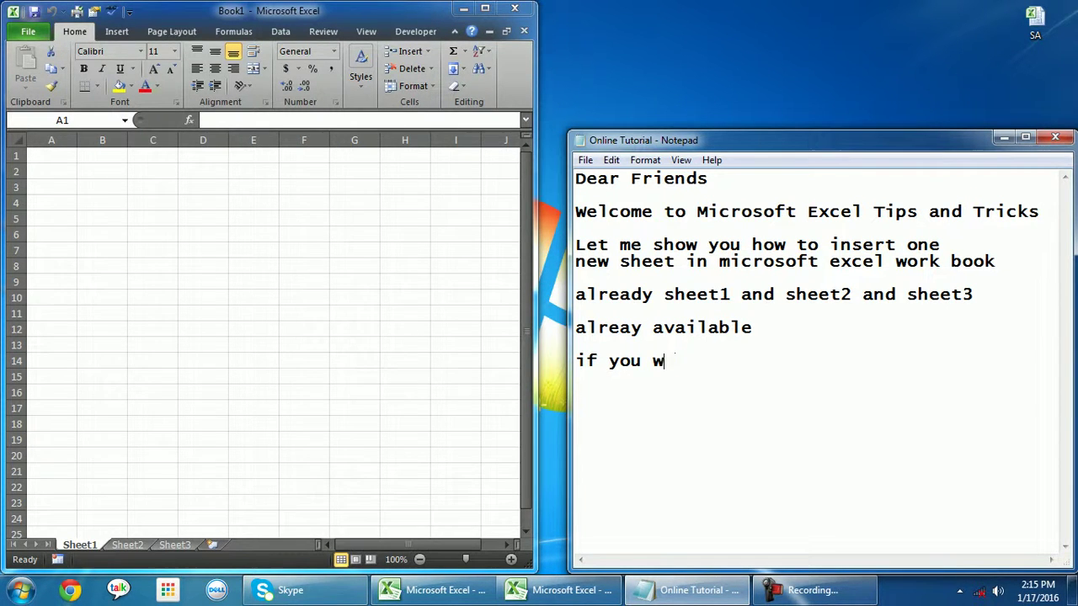
text(ant to creat on)
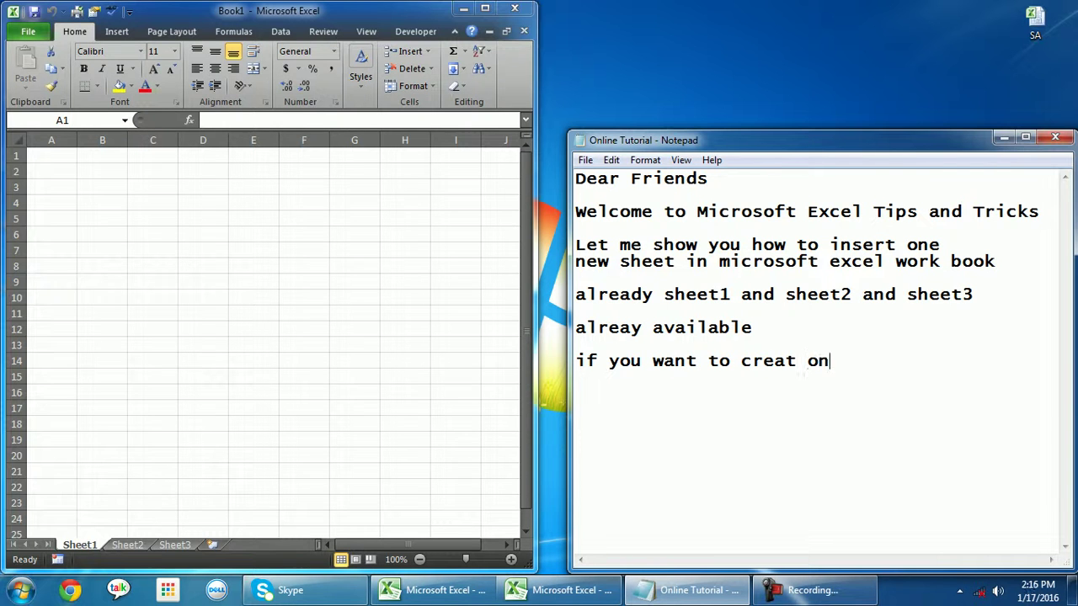
text(e )
text(new )
text(sheet)
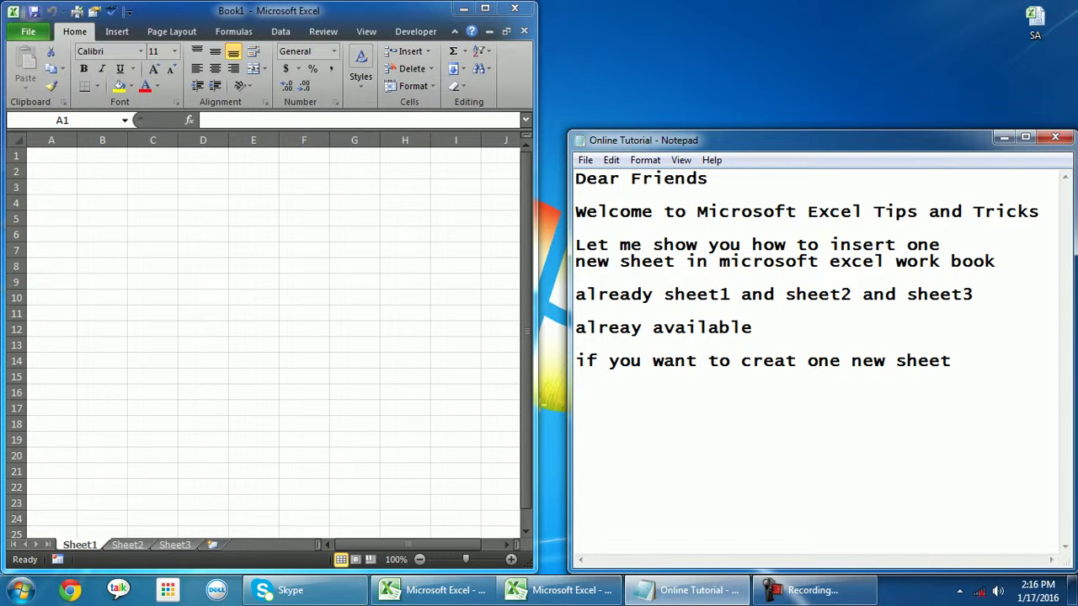
text(follow me Just watch)
key(Return)
key(Return)
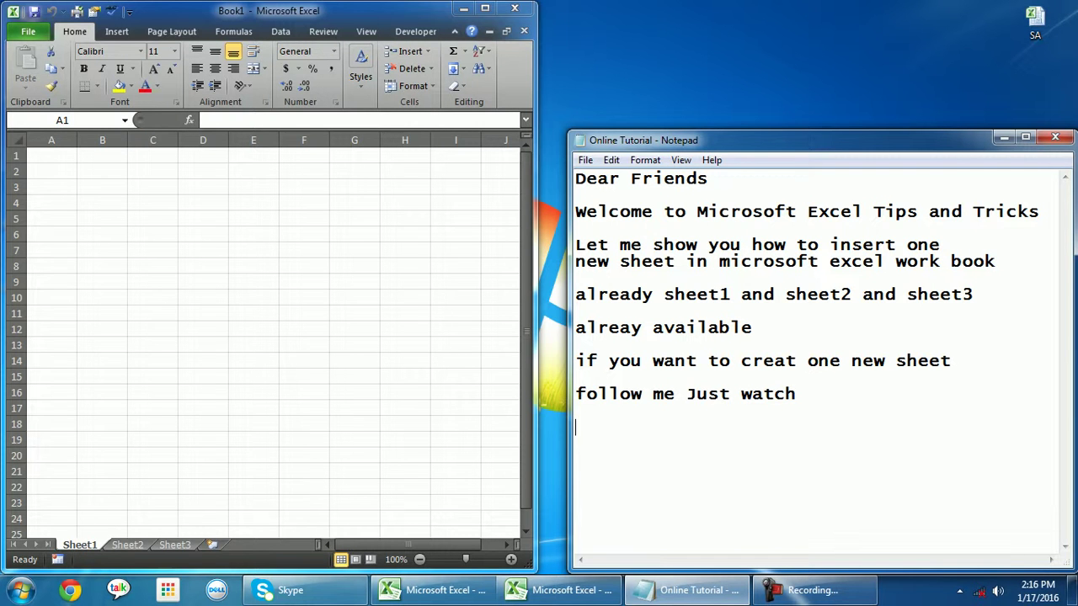
click(212, 545)
click(212, 545)
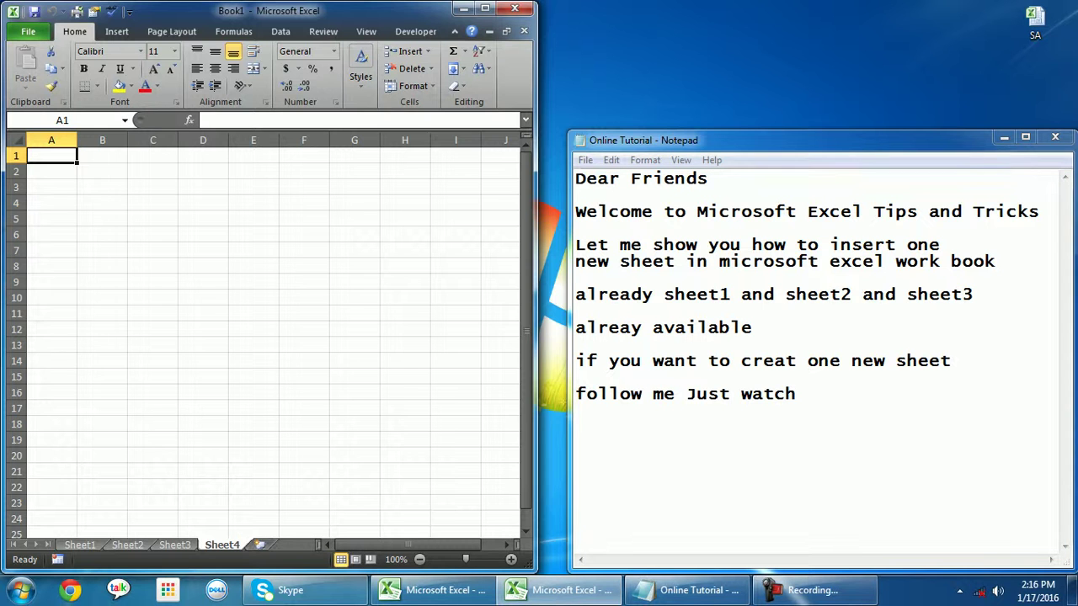
- Write 'if you are click on the icon it will creat a new work sheet' in the note
key(alt+Tab)
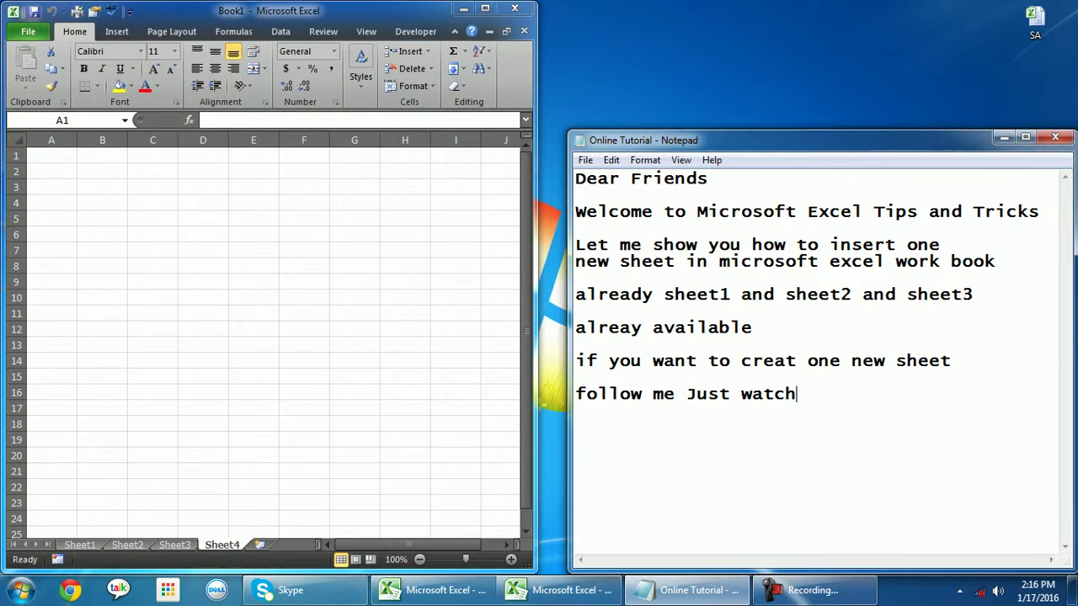
key(Return)
key(Return)
text(if you are click on the )
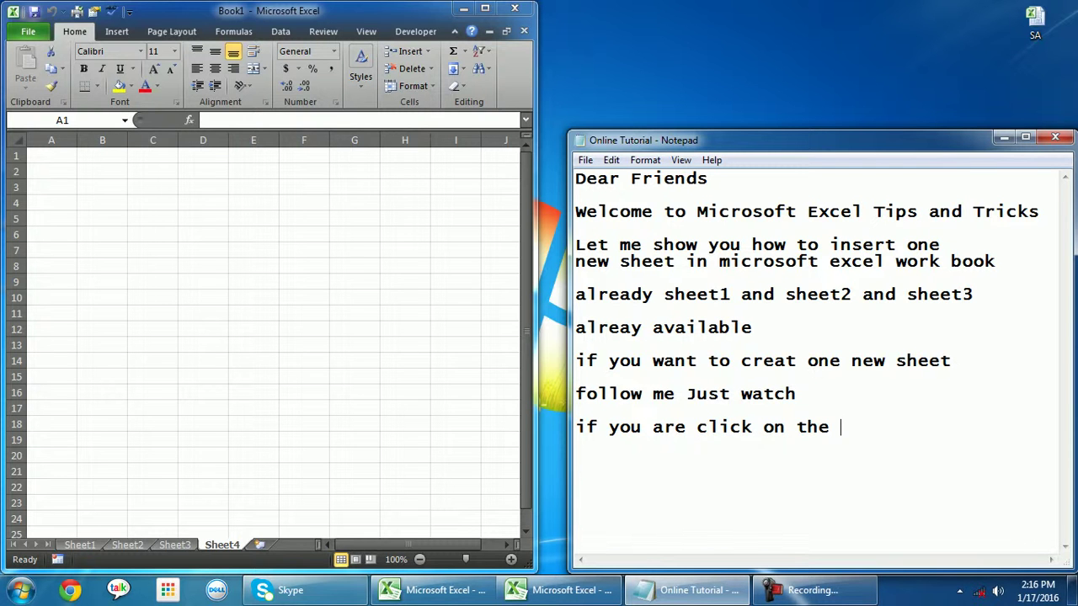
text(n)
key(BackSpace)
text(icon it iw)
key(BackSpace)
key(BackSpace)
text(will)
key(Return)
text(creat a new )
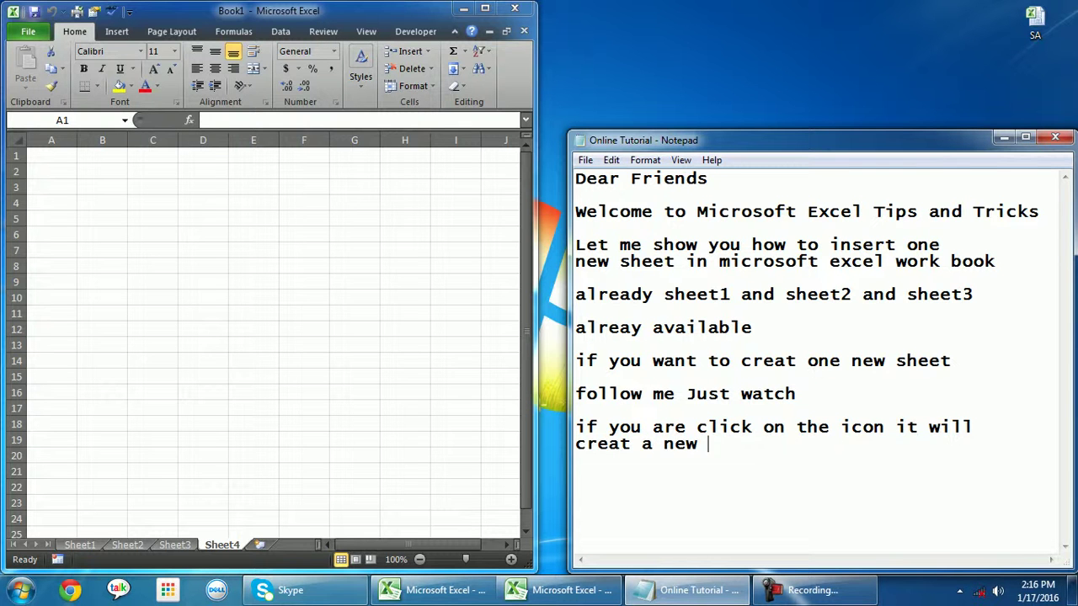
text(work sheet)
key(Return)
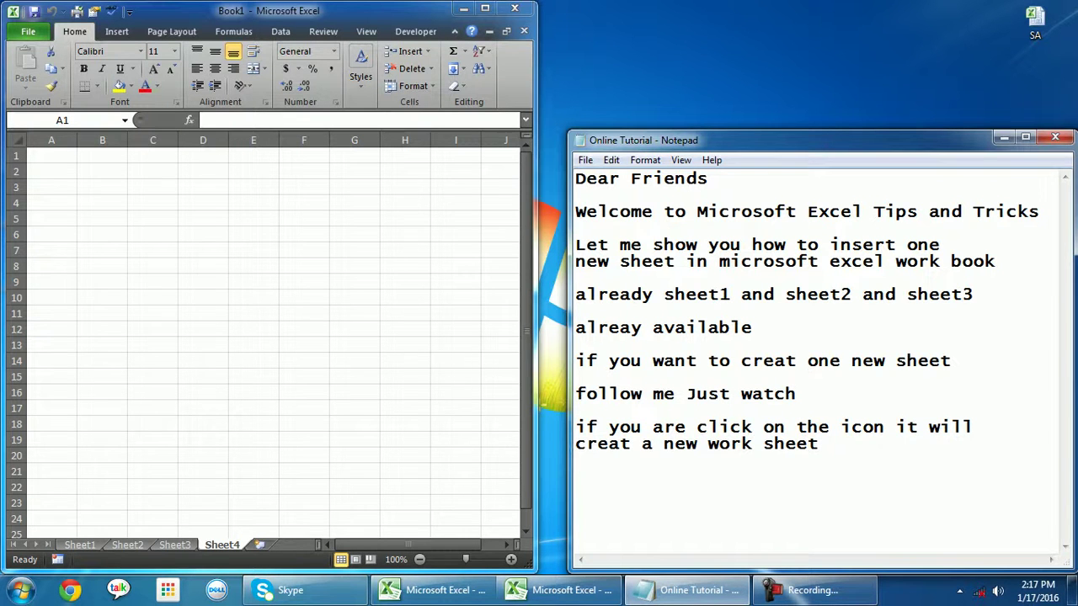
- Insert Sheet5, Sheet6 and Sheet7 with Excel's Insert Worksheet tab, then return to Notepad
click(259, 545)
click(260, 545)
click(267, 545)
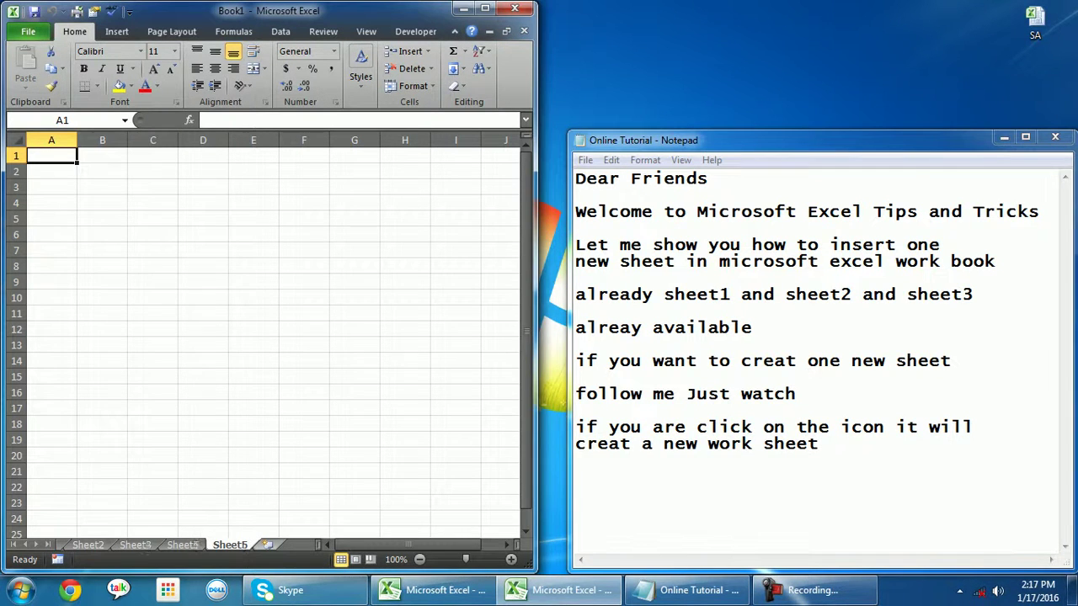
click(267, 545)
click(576, 477)
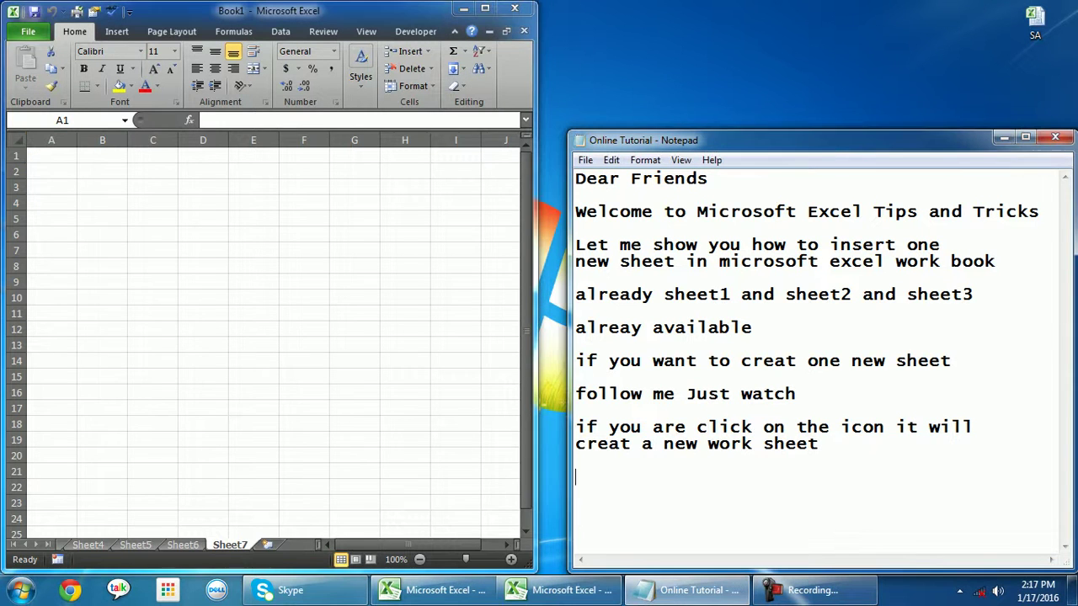
- Finish the note with the lines 'like this' and 'thanks of watching'
text(limke)
key(BackSpace)
key(BackSpace)
key(BackSpace)
key(BackSpace)
key(BackSpace)
key(BackSpace)
text(like tis)
key(BackSpace)
key(BackSpace)
text(his)
key(Return)
key(Return)
text(thanks of )
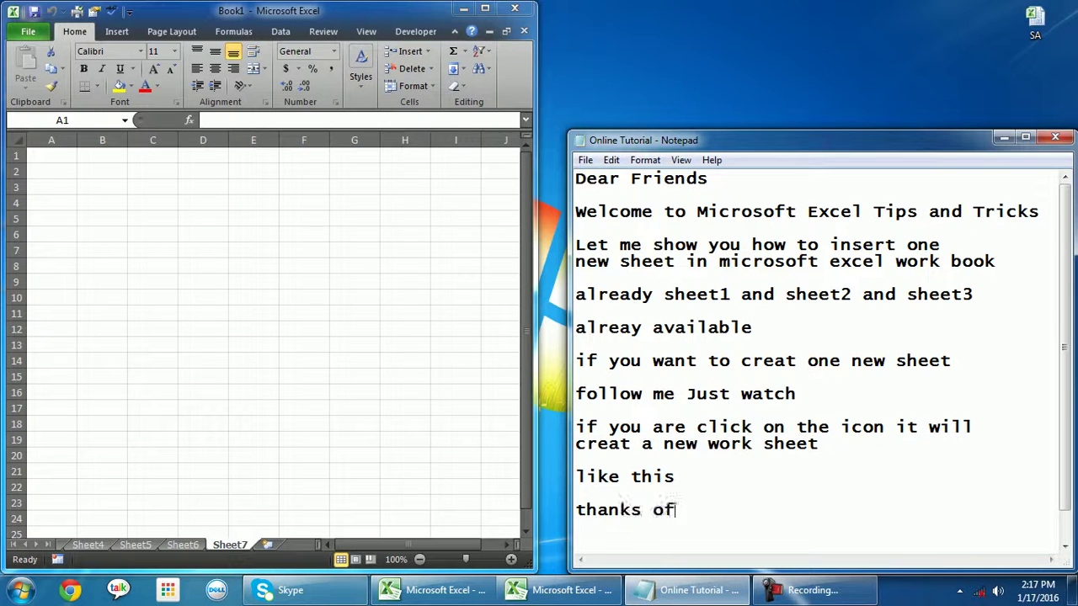
text(watching)
key(Return)
key(Return)
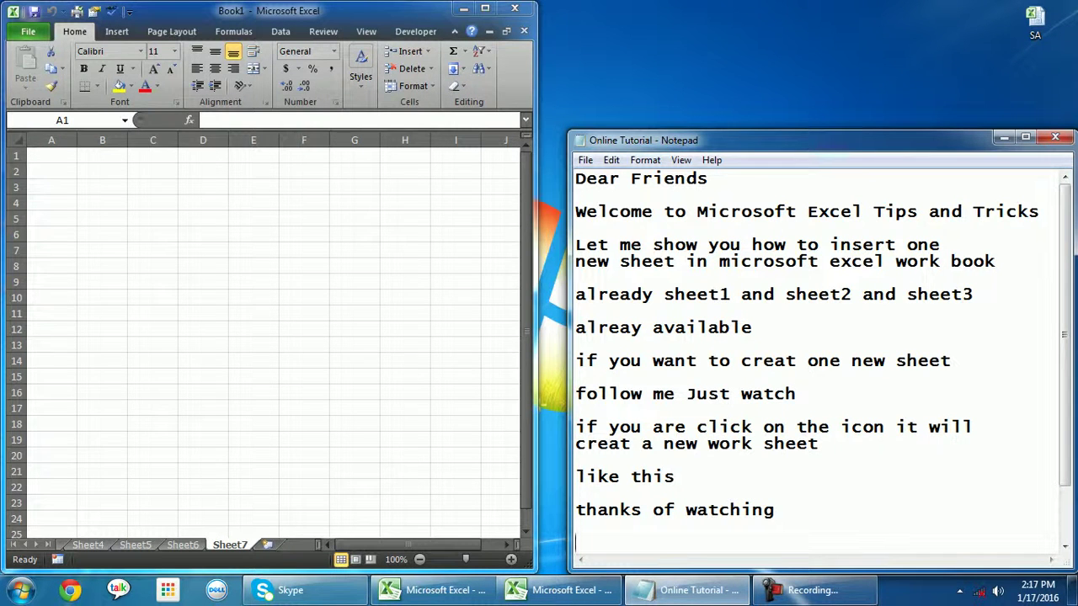